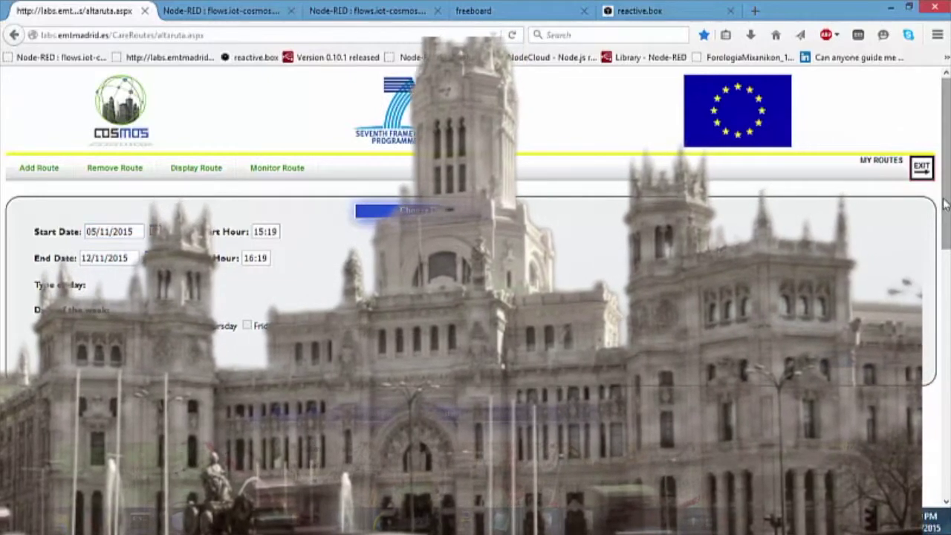
# Review the new-route page, including its day selection, start and destination map, and route information
pyautogui.scroll(-3, 947, 233)
pyautogui.scroll(-3, 946, 233)
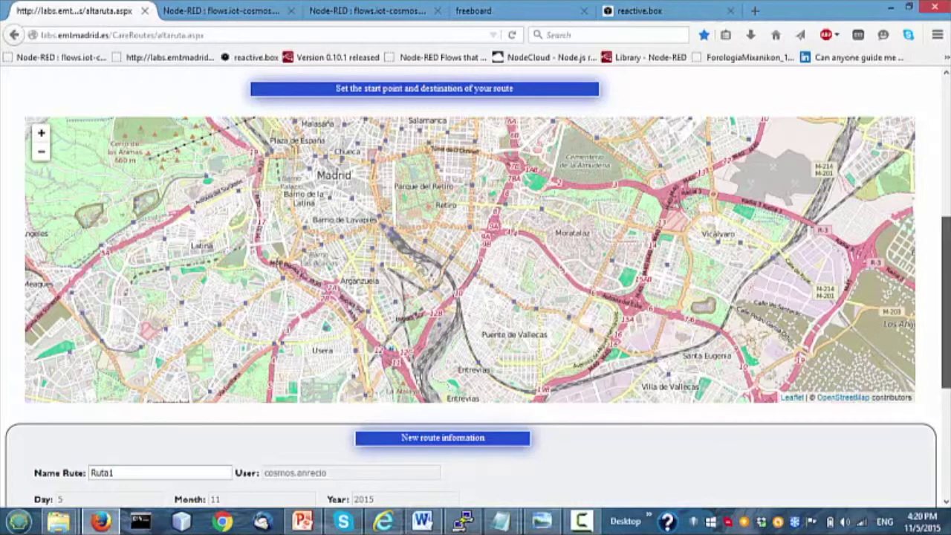
pyautogui.moveTo(946, 342); pyautogui.dragTo(946, 205)
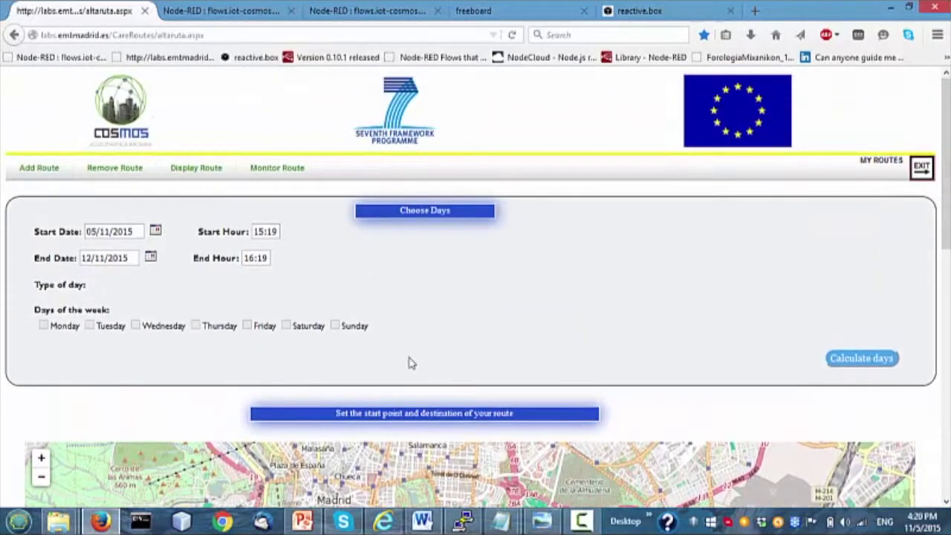
# Open the route display page and display the saved route "Ruta Test 2" on the map
pyautogui.click(208, 175)
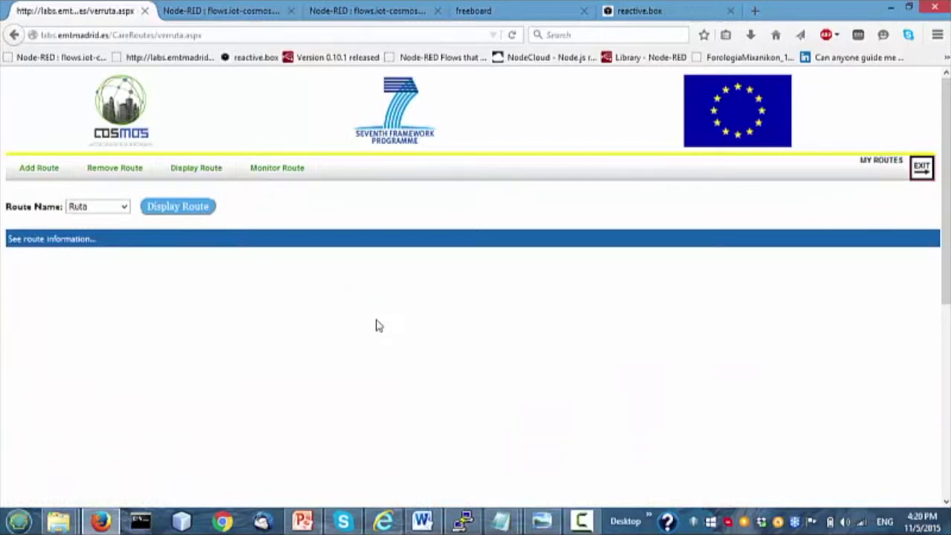
pyautogui.click(113, 210)
pyautogui.click(114, 231)
pyautogui.click(199, 210)
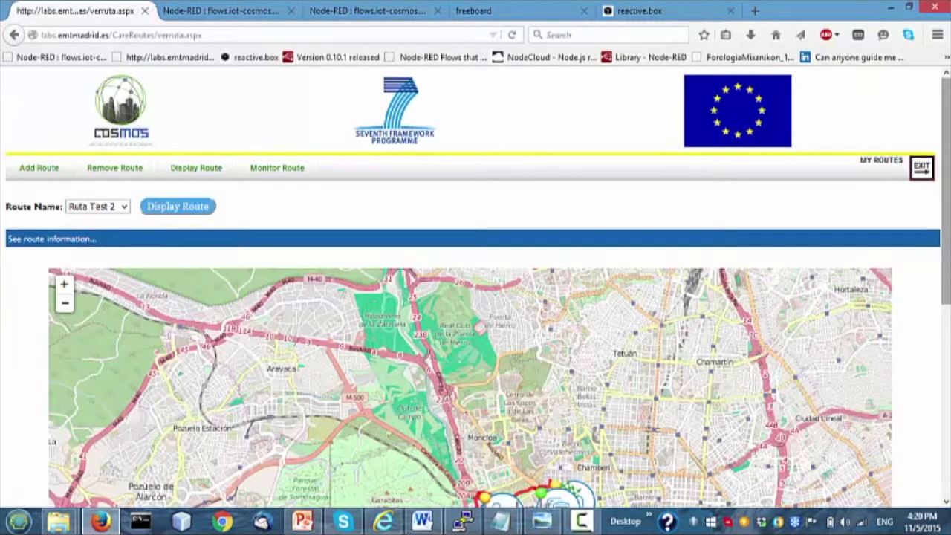
pyautogui.scroll(-5, 475, 288)
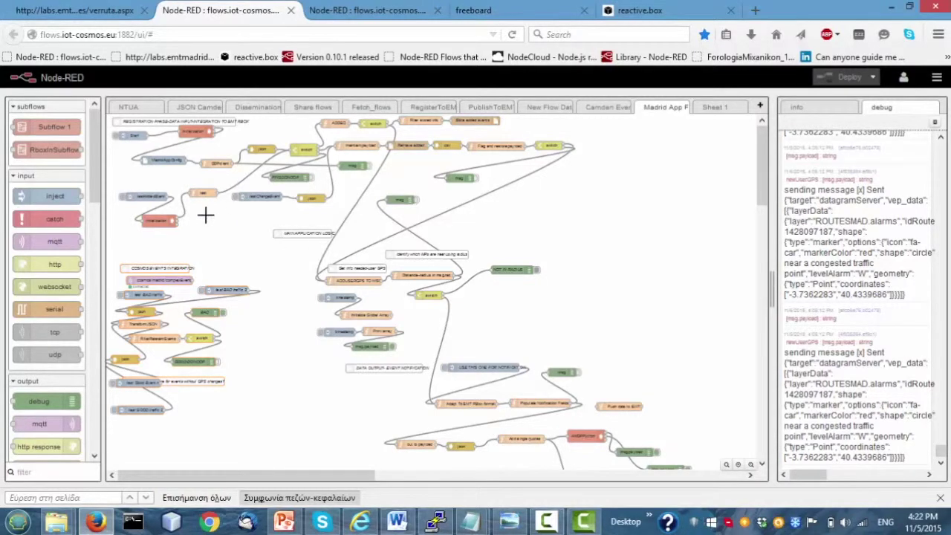
# Highlight the registration and COSMOS events integration nodes in the Madrid app flow, and check the PuTTY log
pyautogui.moveTo(112, 115); pyautogui.dragTo(615, 243)
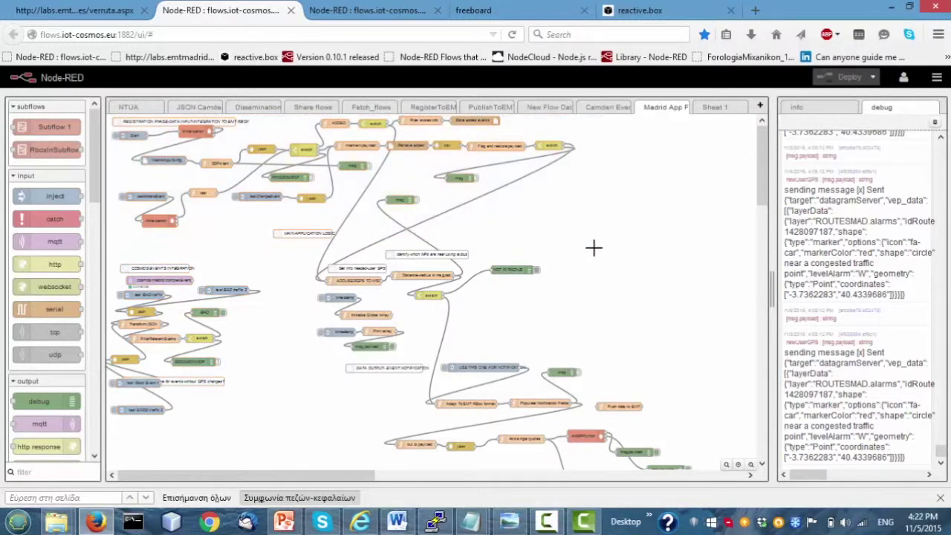
pyautogui.moveTo(113, 246); pyautogui.dragTo(285, 429)
pyautogui.click(435, 522)
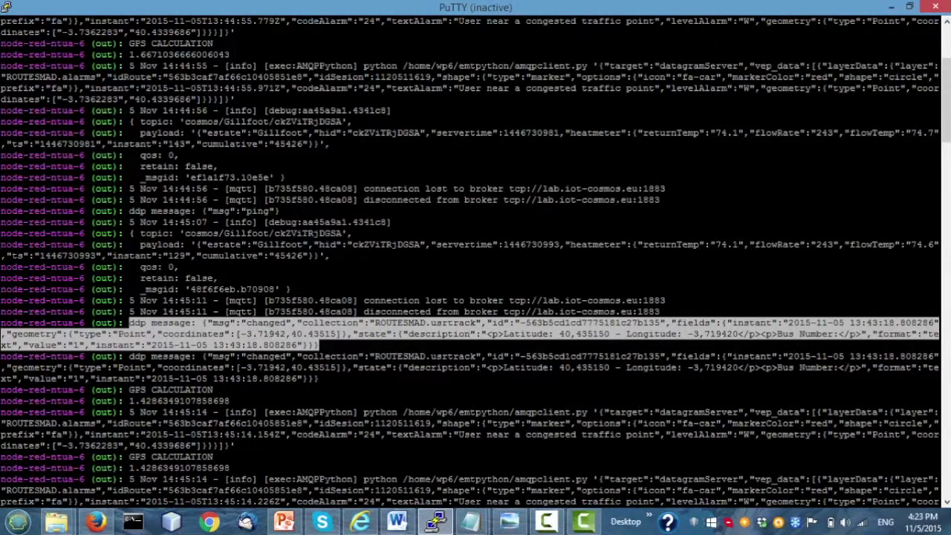
pyautogui.click(97, 521)
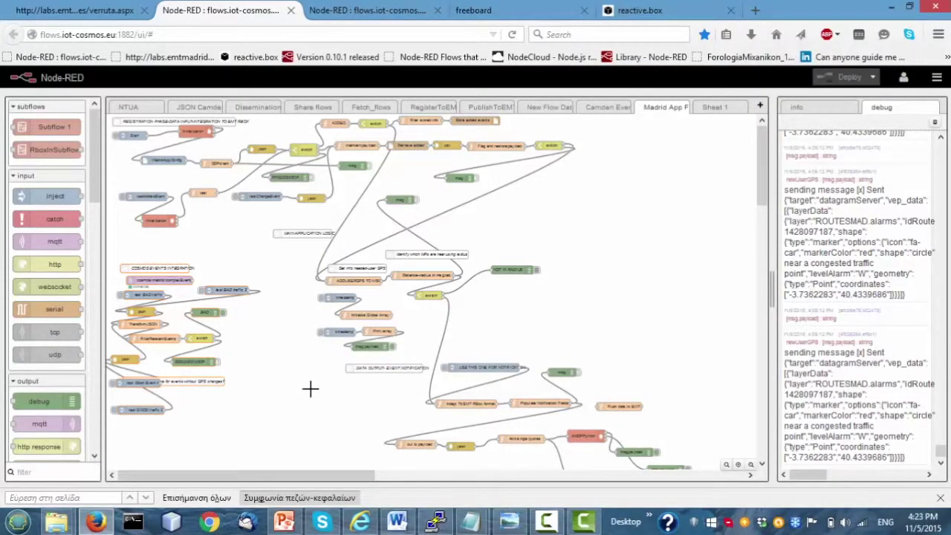
# View the Madrid traffic flows on the second Node-RED instance, covering real-time data and complex events
pyautogui.click(348, 10)
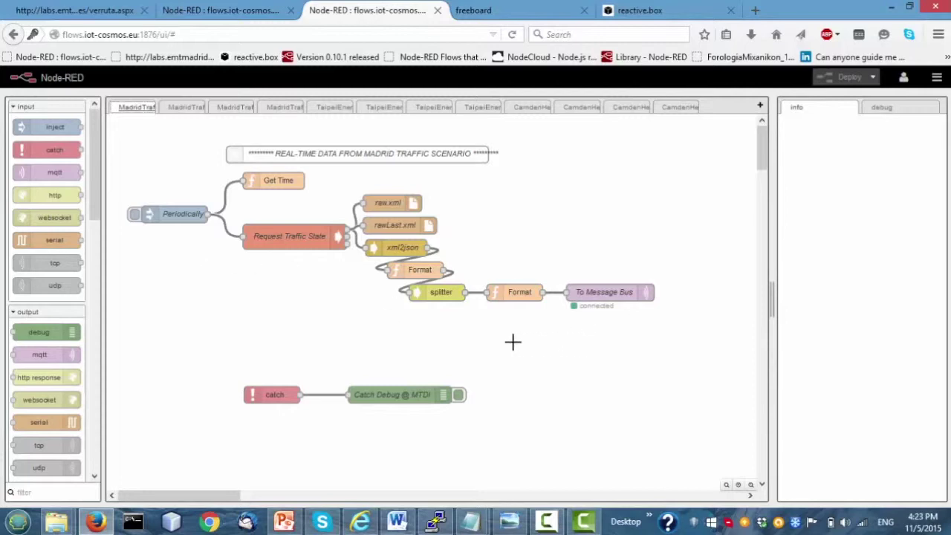
pyautogui.click(187, 106)
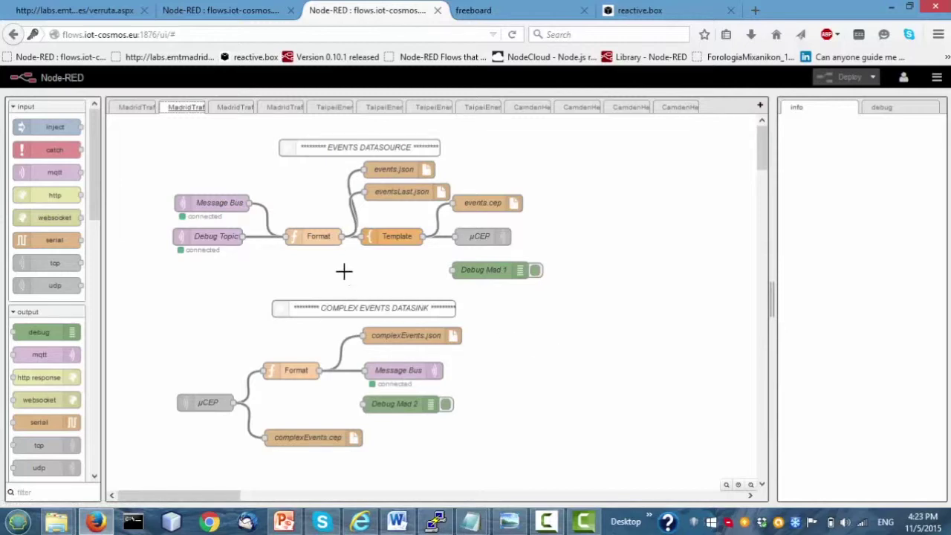
pyautogui.click(278, 109)
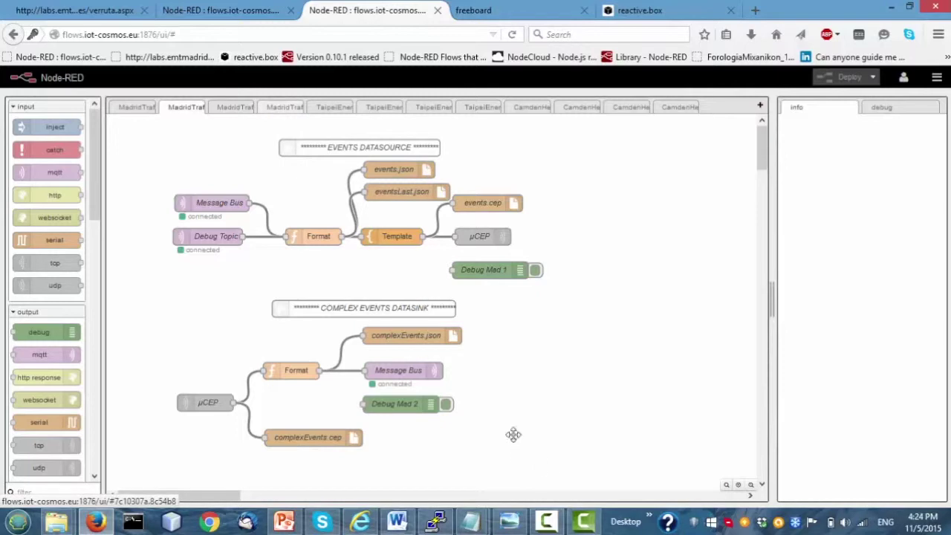
# Examine the Madrid freeboard dashboard and highlight the traffic state of measurement point PM12061
pyautogui.click(476, 10)
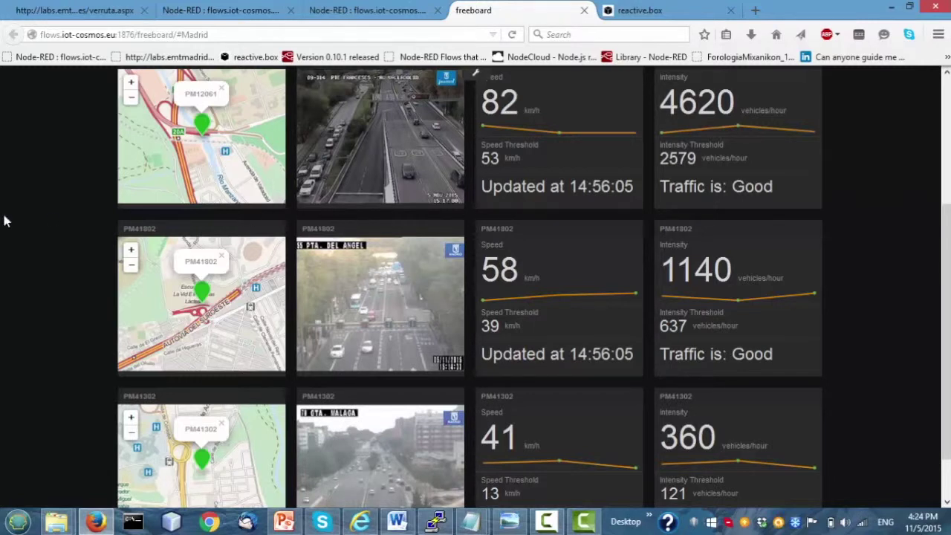
pyautogui.scroll(-1, 20, 211)
pyautogui.scroll(2, 21, 213)
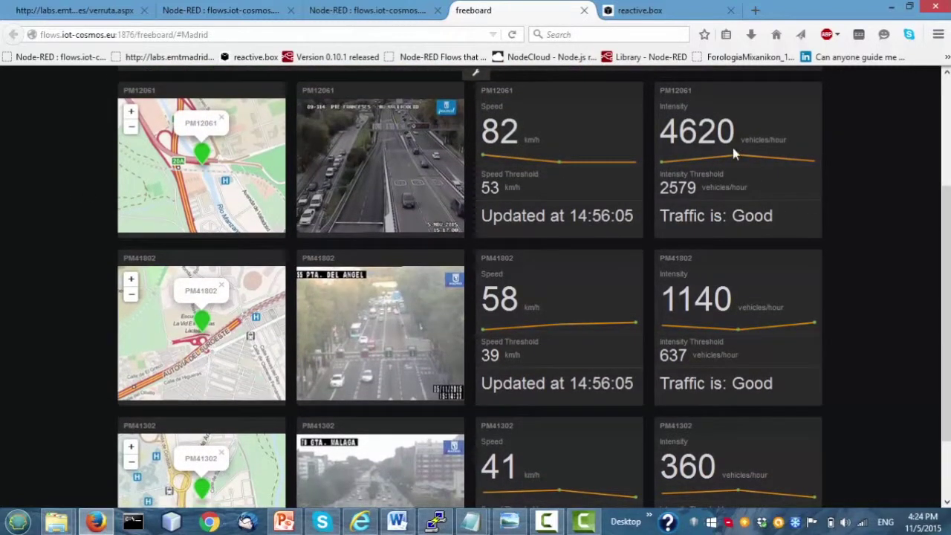
pyautogui.doubleClick(743, 217)
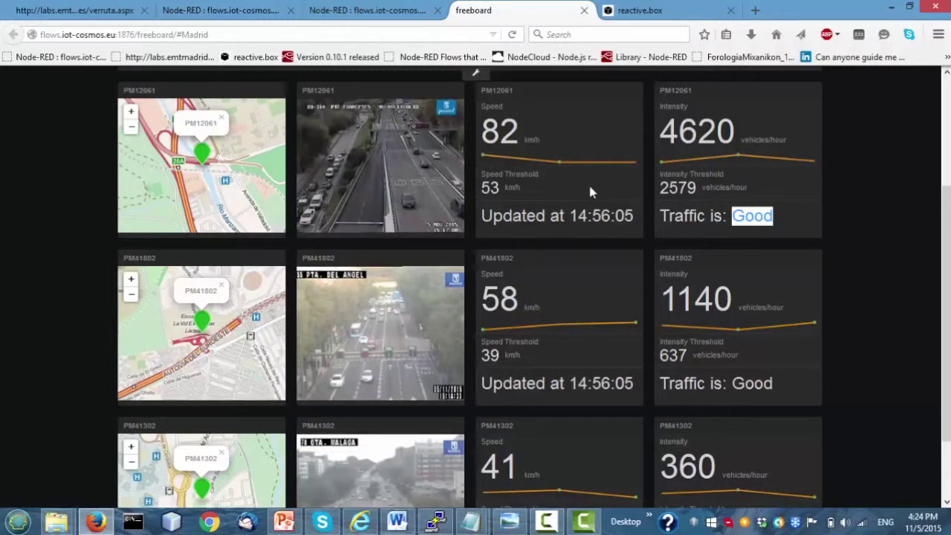
# Return to the Madrid app flow, highlight the COSMOS events nodes and inspect the MadridAppConfig node's settings without changing them
pyautogui.click(221, 10)
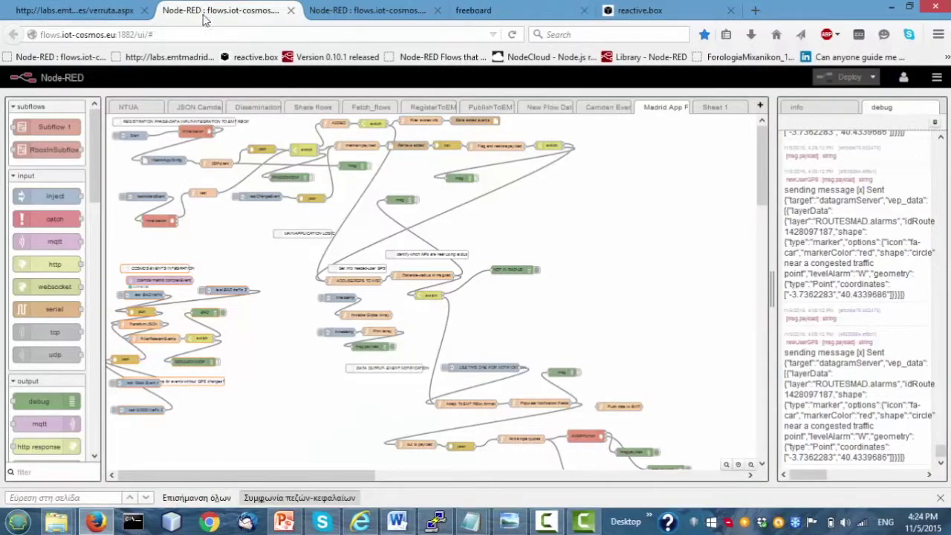
pyautogui.moveTo(117, 245)
pyautogui.mouseDown()
pyautogui.moveTo(267, 416)
pyautogui.moveTo(280, 444)
pyautogui.mouseUp()
pyautogui.doubleClick(173, 160)
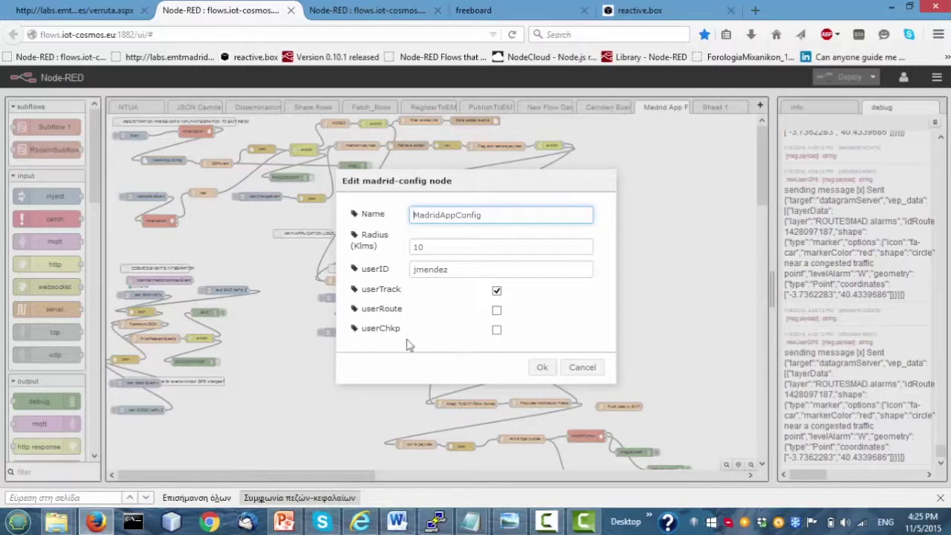
pyautogui.click(444, 252)
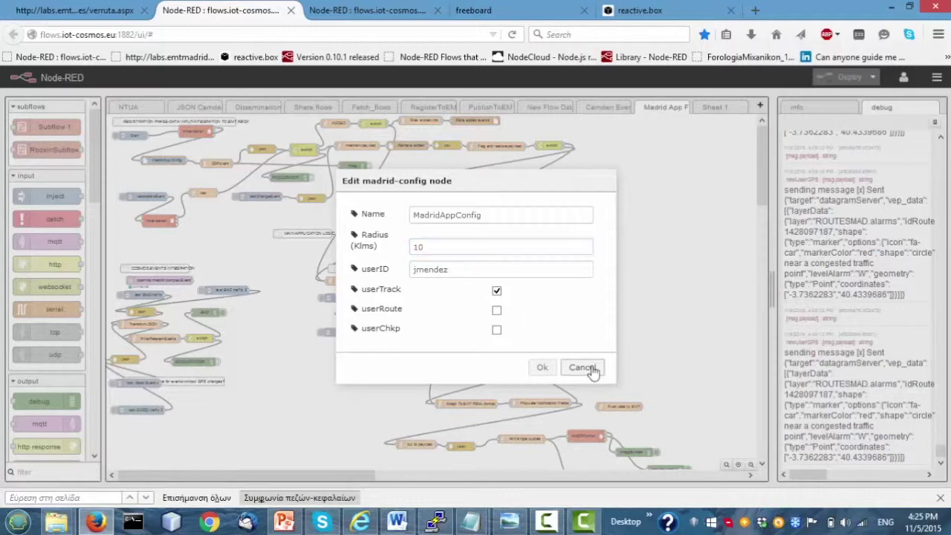
pyautogui.click(583, 368)
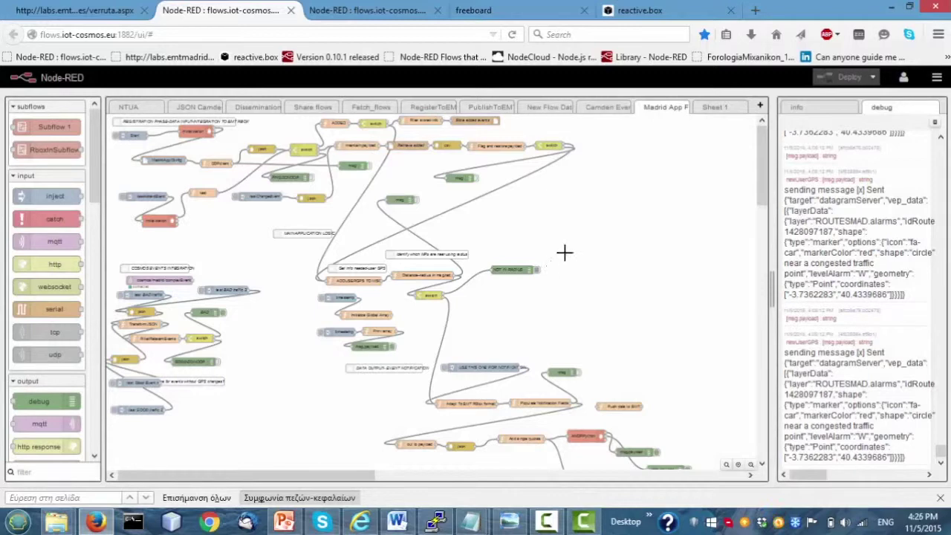
# Highlight the main application logic nodes and the data output event notification nodes in the Madrid app flow
pyautogui.moveTo(301, 253); pyautogui.dragTo(691, 413)
pyautogui.moveTo(762, 157); pyautogui.dragTo(762, 199)
pyautogui.moveTo(313, 231); pyautogui.dragTo(730, 359)
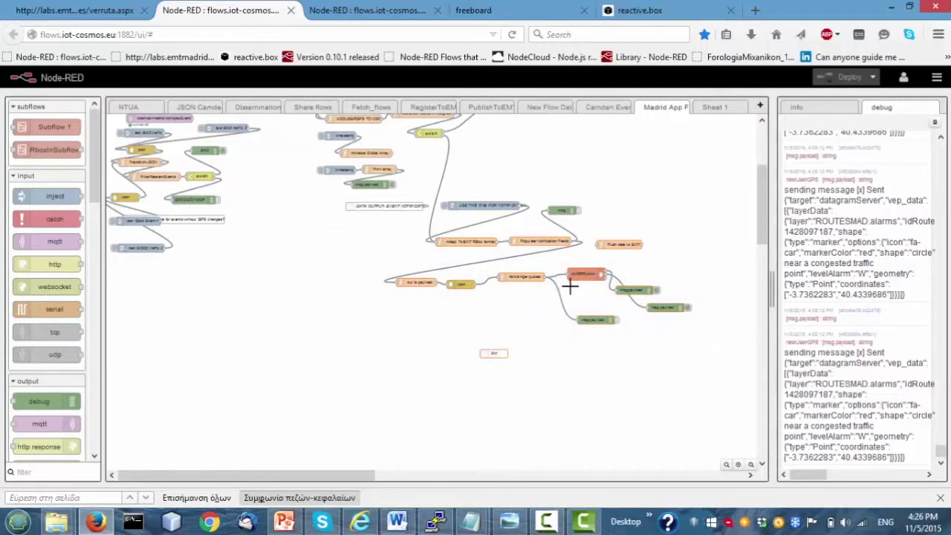
# Switch to the PuTTY log and highlight the AMQPPython entry with the congested traffic alarm message
pyautogui.click(437, 522)
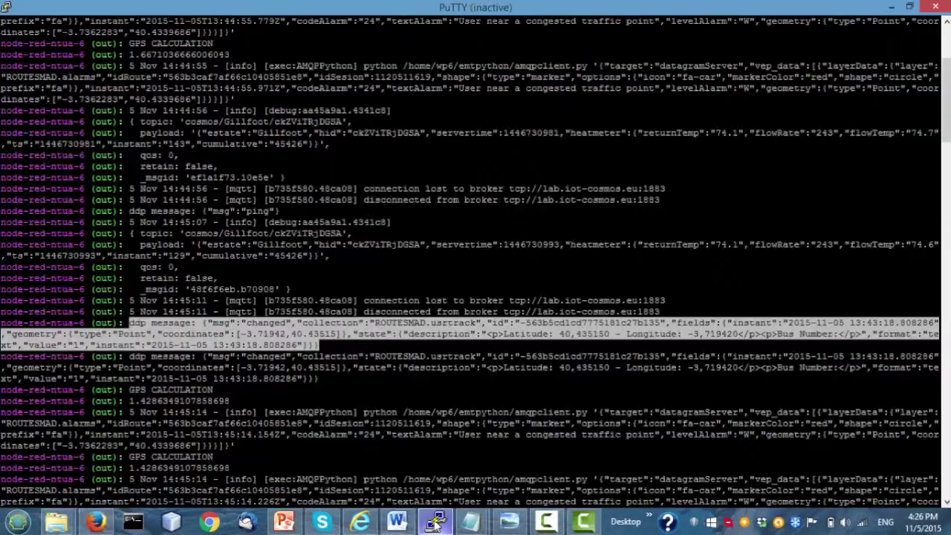
pyautogui.moveTo(126, 412); pyautogui.dragTo(235, 445)
pyautogui.moveTo(594, 413); pyautogui.dragTo(235, 445)
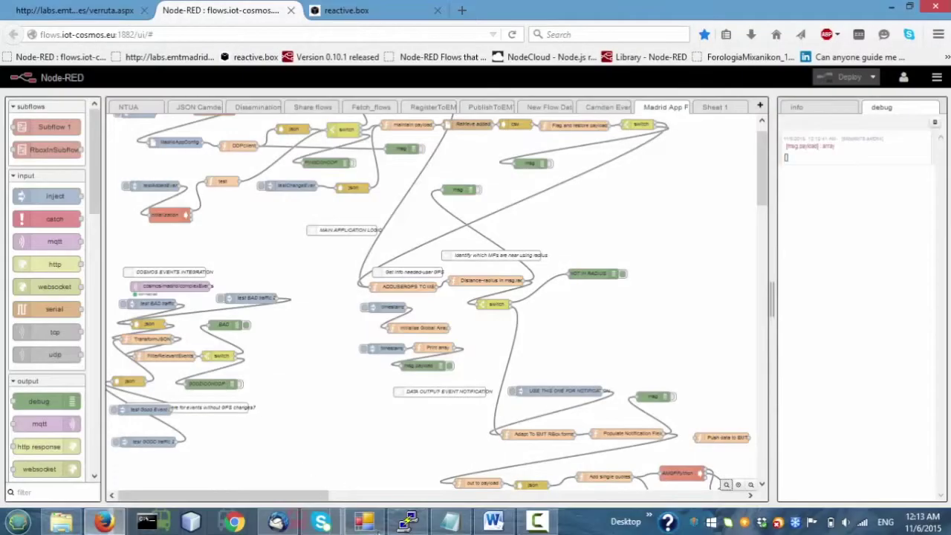
# Switch to the Routes simulator and view the Ruta3 traveller's position on its map at a closer zoom
pyautogui.moveTo(372, 528)
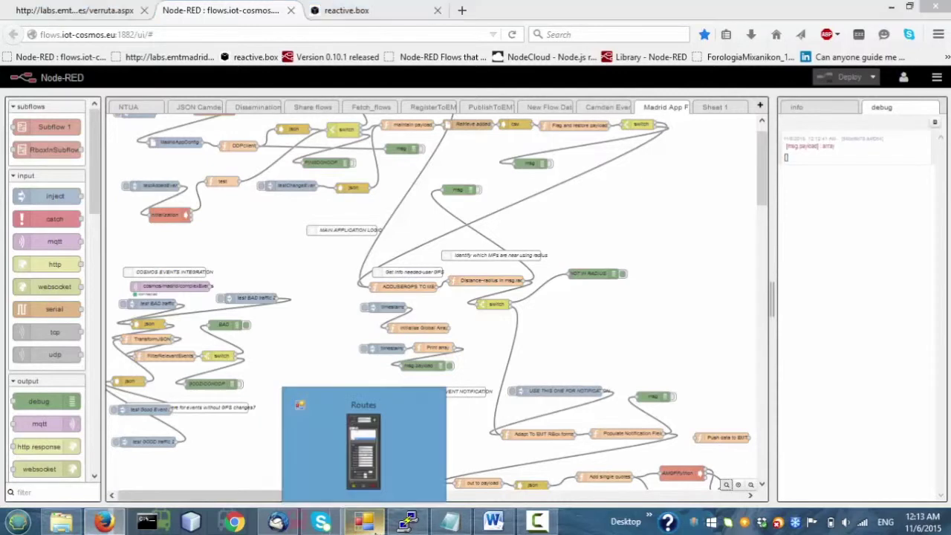
pyautogui.click(397, 446)
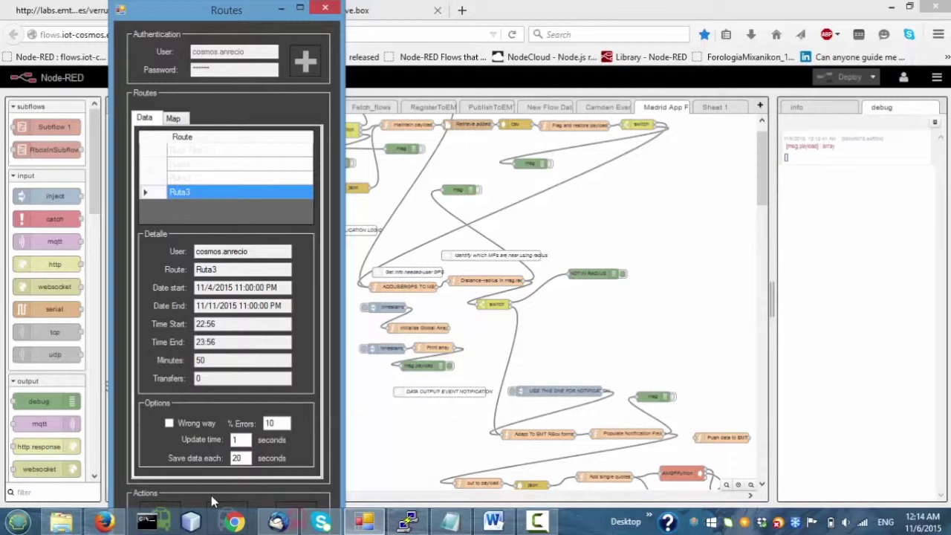
pyautogui.click(172, 118)
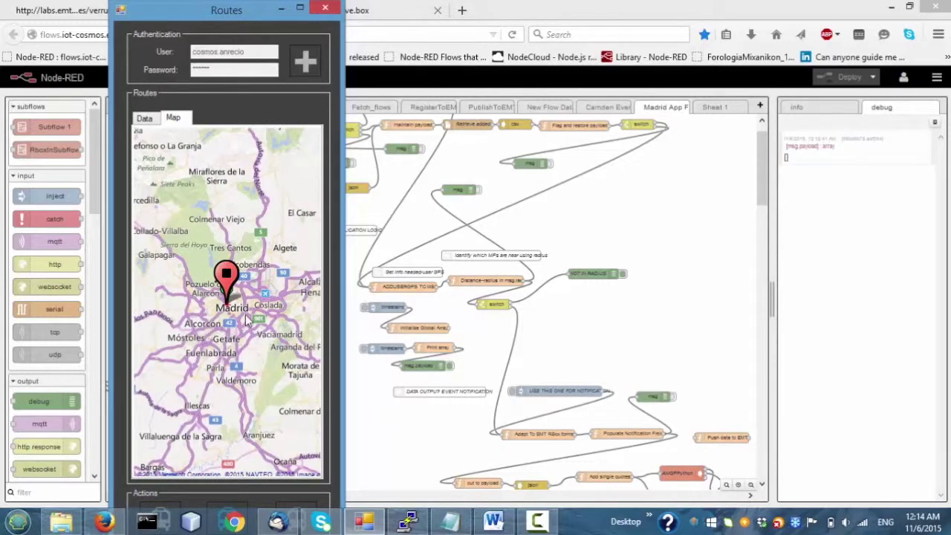
pyautogui.scroll(2, 236, 330)
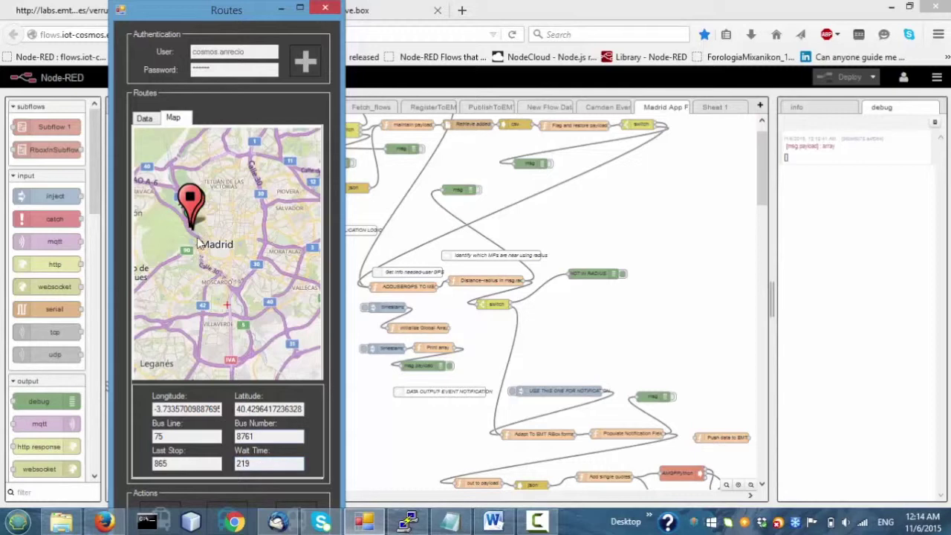
# Return to the Madrid app flow and check the incoming DDP user-tracking messages in the PuTTY log
pyautogui.click(641, 199)
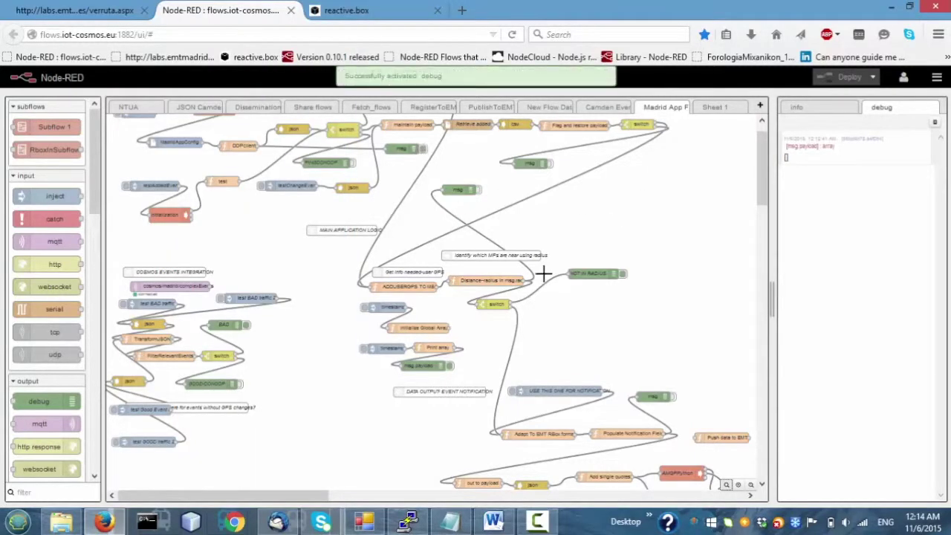
pyautogui.click(407, 522)
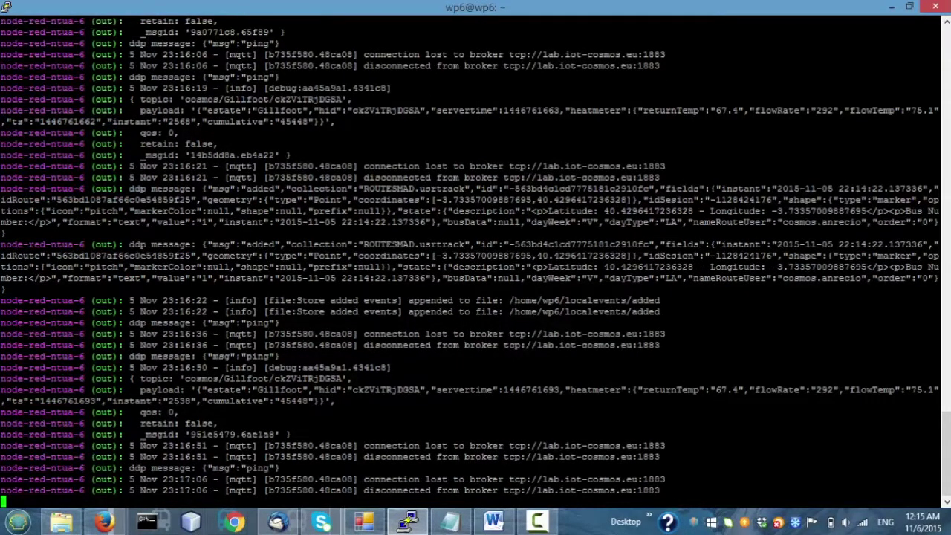
pyautogui.click(108, 523)
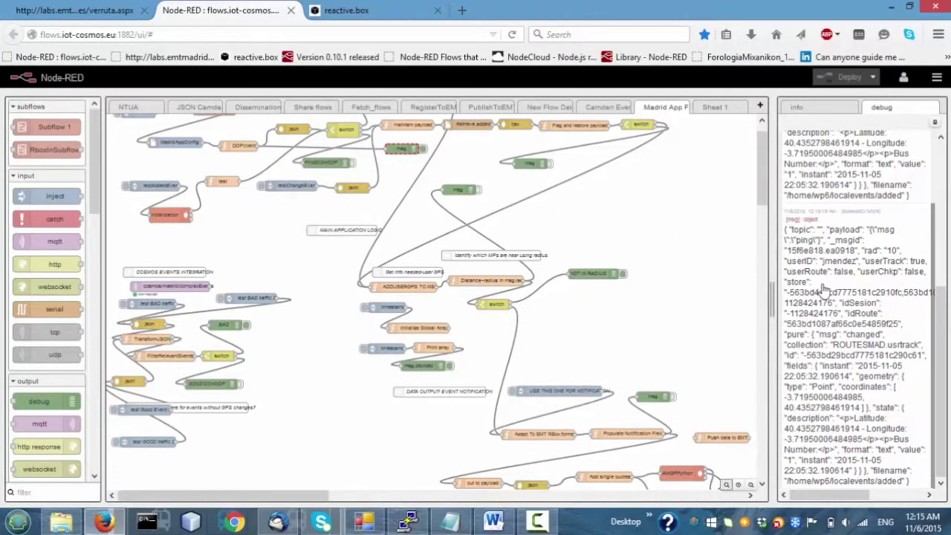
# Inject the "test BAD traffic" event and print the event array, clearing the debug output before and after
pyautogui.click(935, 122)
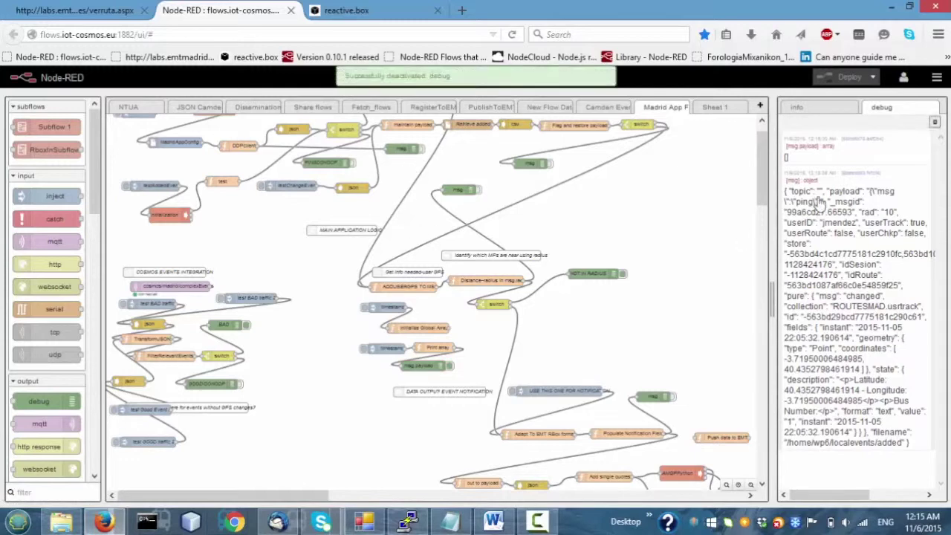
pyautogui.click(935, 122)
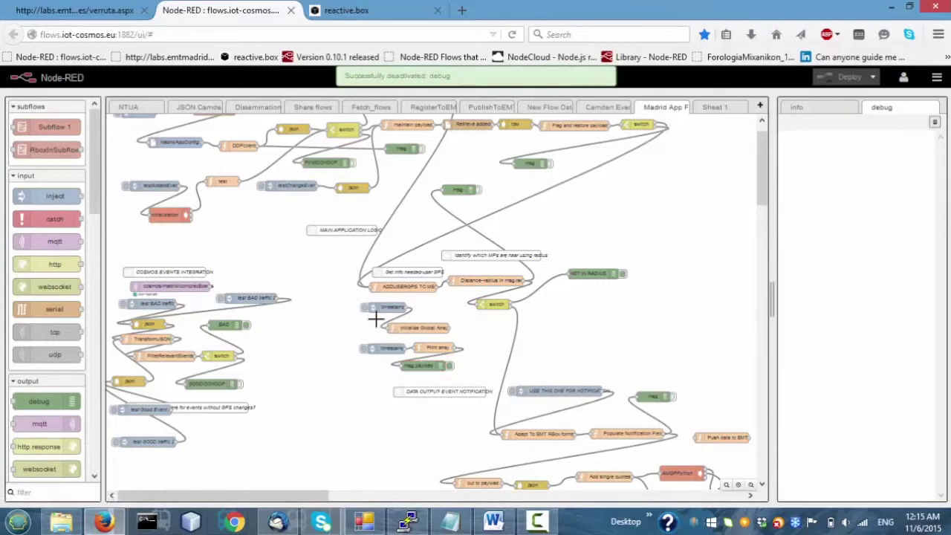
pyautogui.click(123, 304)
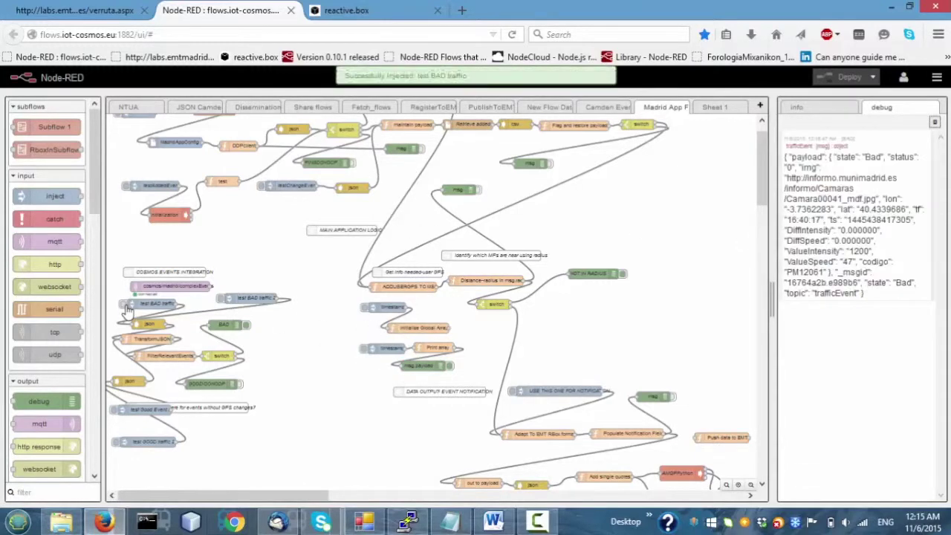
pyautogui.click(365, 348)
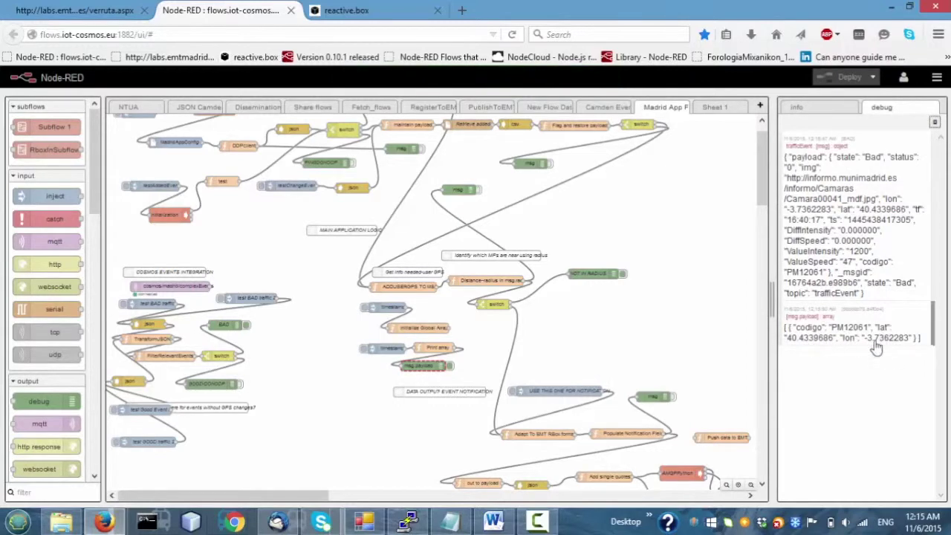
pyautogui.click(935, 124)
# Examine the data output event notification nodes of the Madrid app flow, and switch to the PuTTY log
pyautogui.scroll(-5, 709, 250)
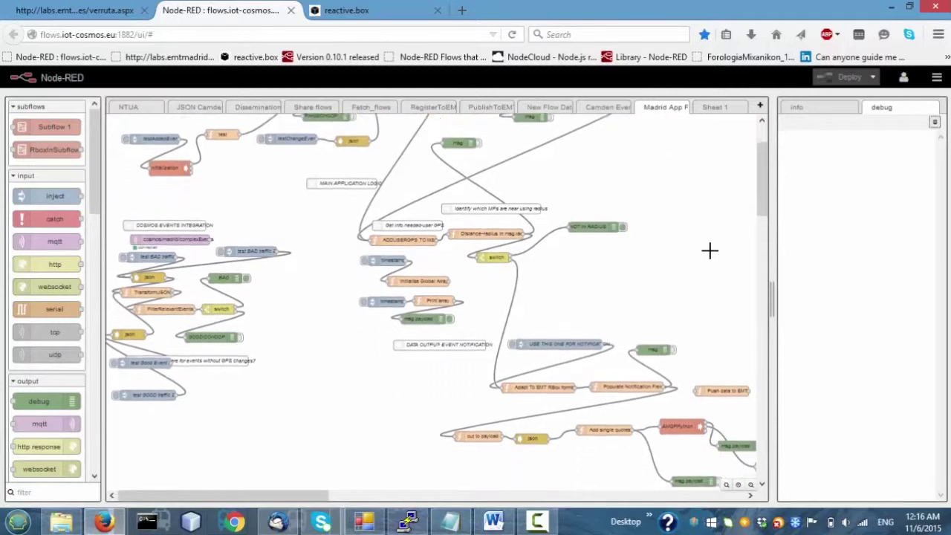
pyautogui.moveTo(320, 496); pyautogui.dragTo(391, 497)
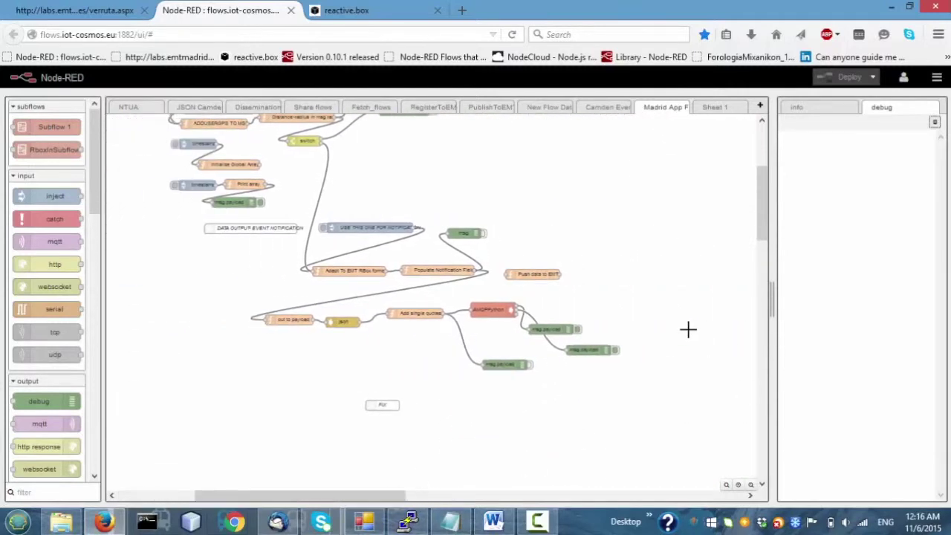
pyautogui.click(419, 524)
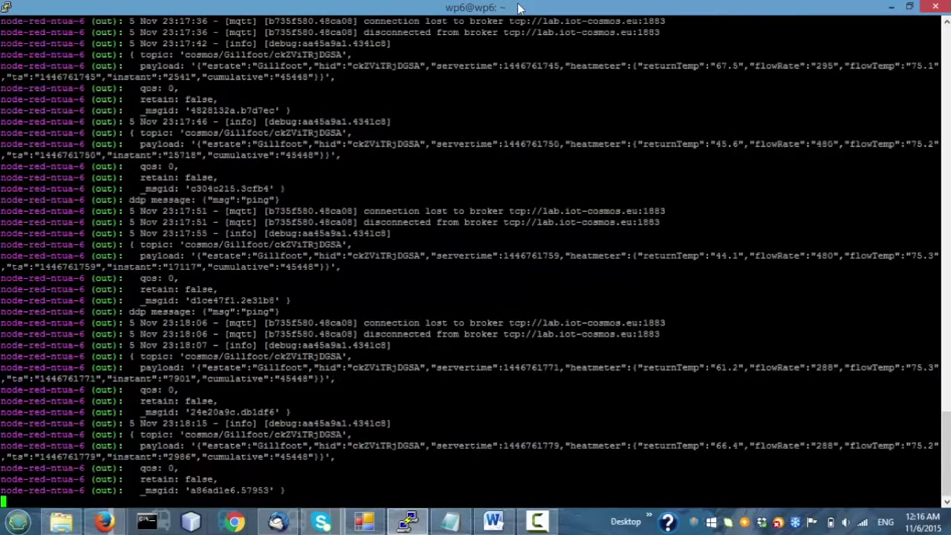
# Restore the PuTTY log to a smaller window, check the traveller's position in the Routes simulator, and return to the Madrid app flow
pyautogui.doubleClick(518, 8)
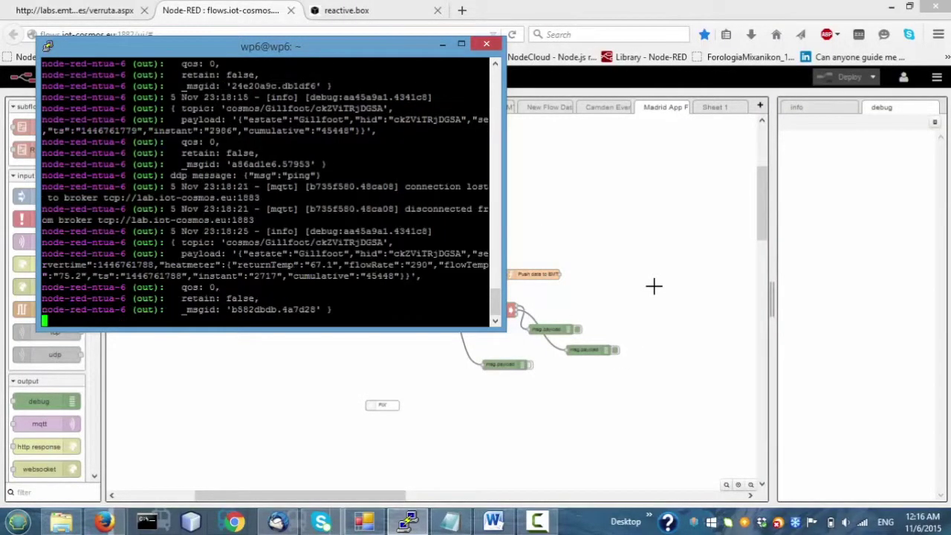
pyautogui.click(654, 286)
pyautogui.click(364, 521)
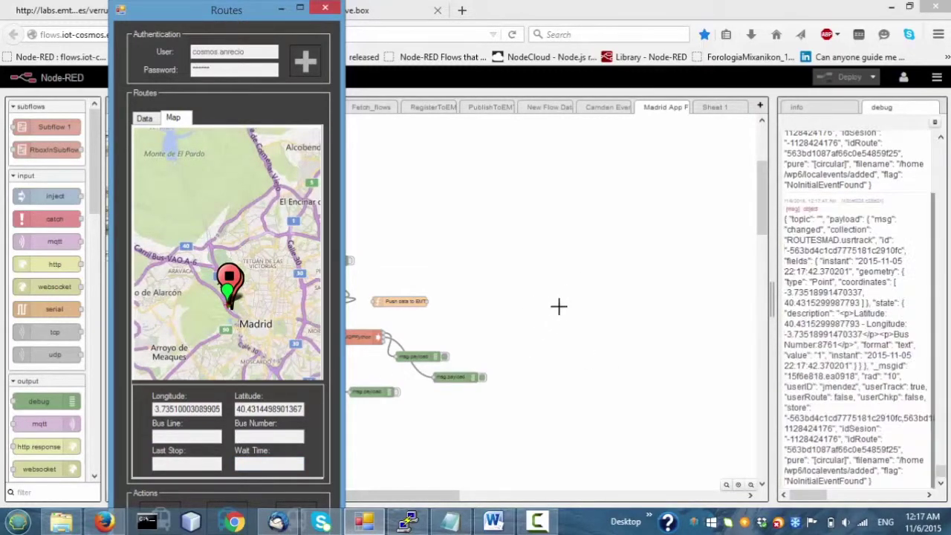
pyautogui.click(657, 255)
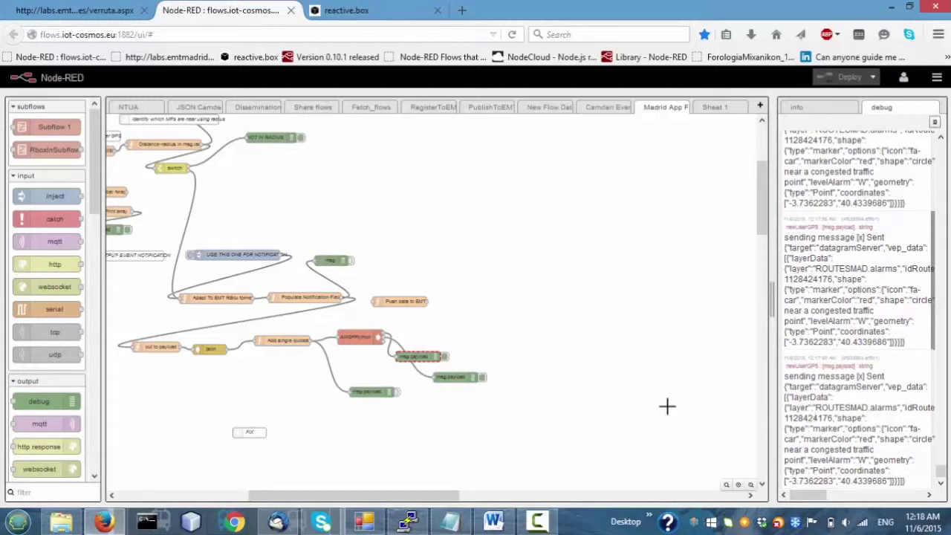
# Check the GPS calculation entries in the PuTTY log, and return to the Madrid app flow in Node-RED
pyautogui.click(409, 522)
pyautogui.moveTo(169, 141); pyautogui.dragTo(272, 142)
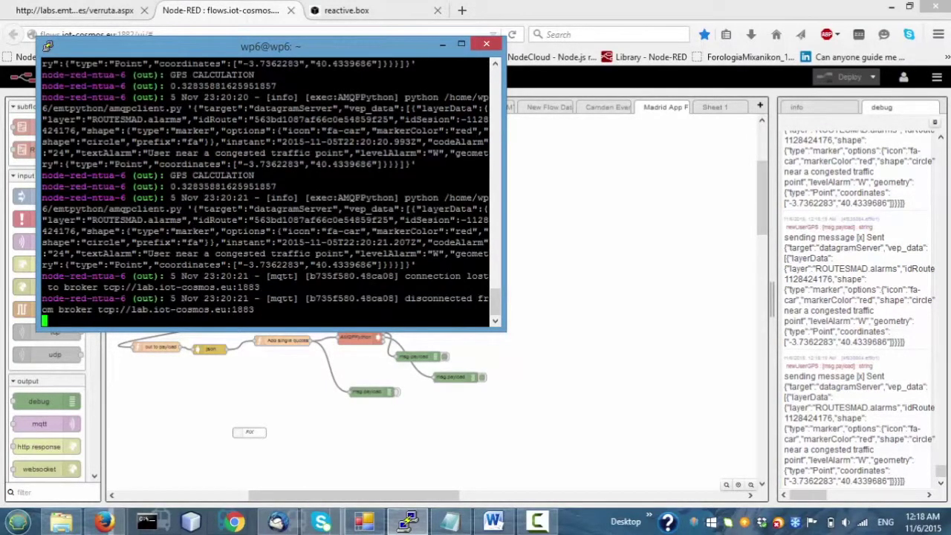
pyautogui.click(642, 299)
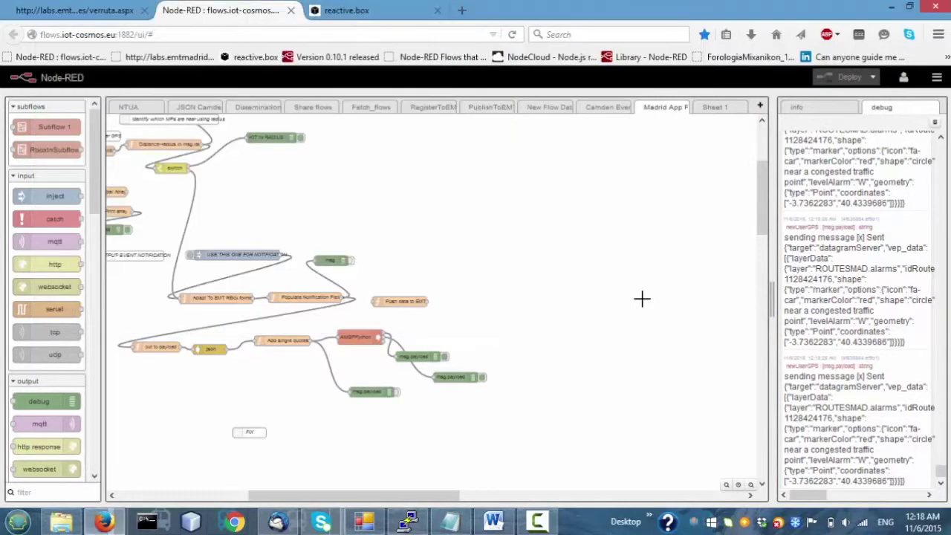
# Switch to the reactive.box map and display the ROUTESMAD.alarms layer on the Map base layer
pyautogui.click(372, 11)
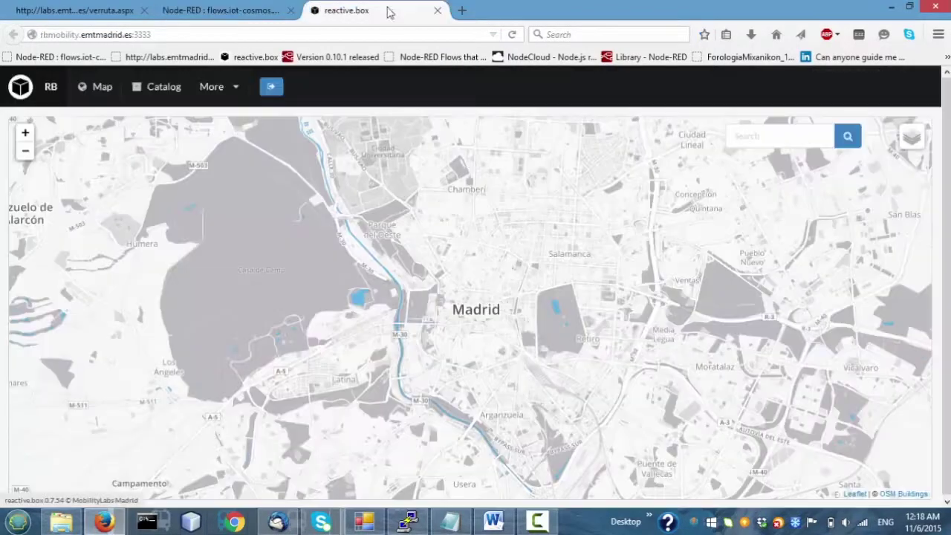
pyautogui.click(907, 149)
pyautogui.click(823, 135)
pyautogui.click(823, 184)
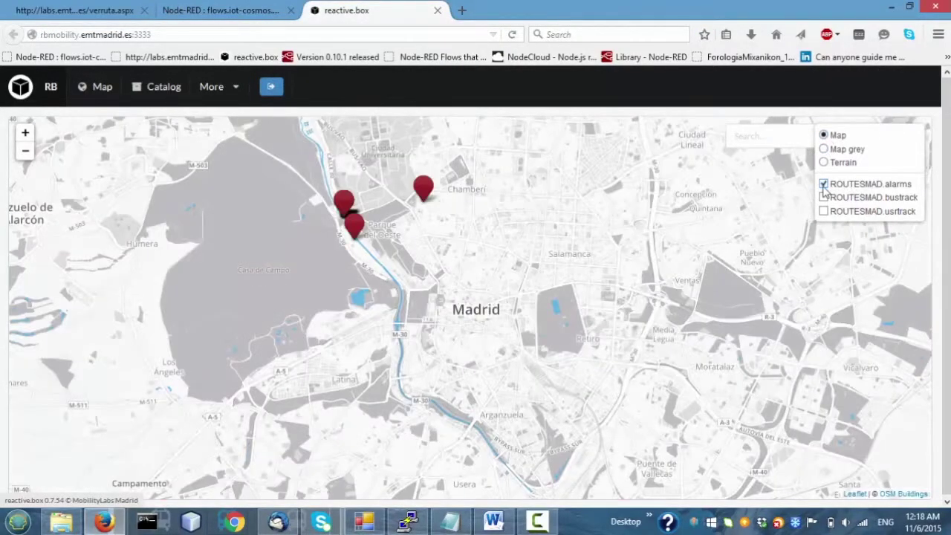
# Examine the alarm markers around Parque del Oeste on the reactive.box map
pyautogui.moveTo(374, 261); pyautogui.dragTo(409, 192)
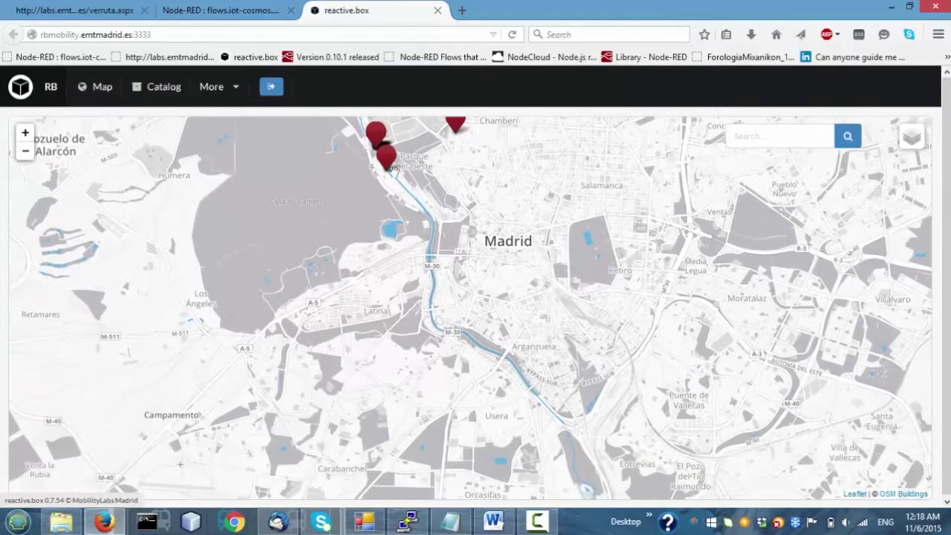
pyautogui.scroll(1, 396, 184)
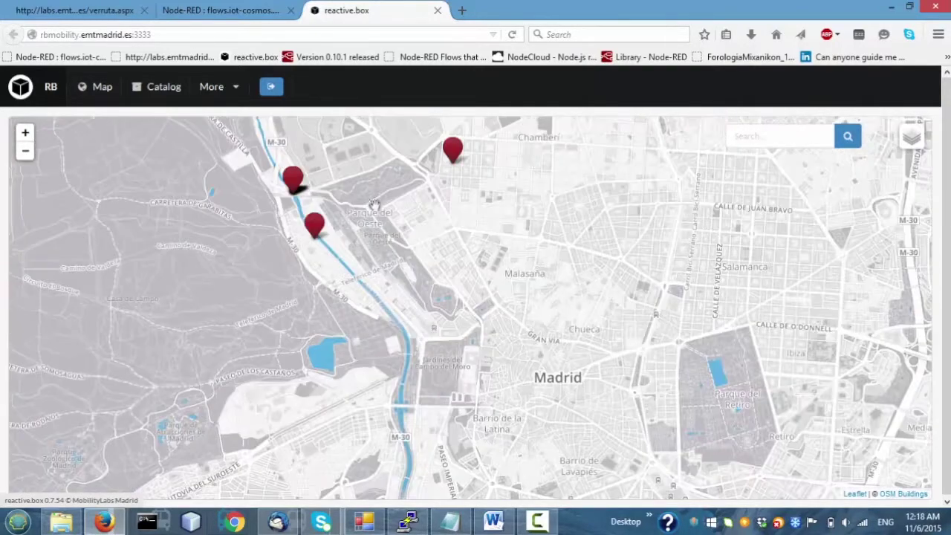
pyautogui.scroll(1, 393, 201)
pyautogui.scroll(-1, 351, 160)
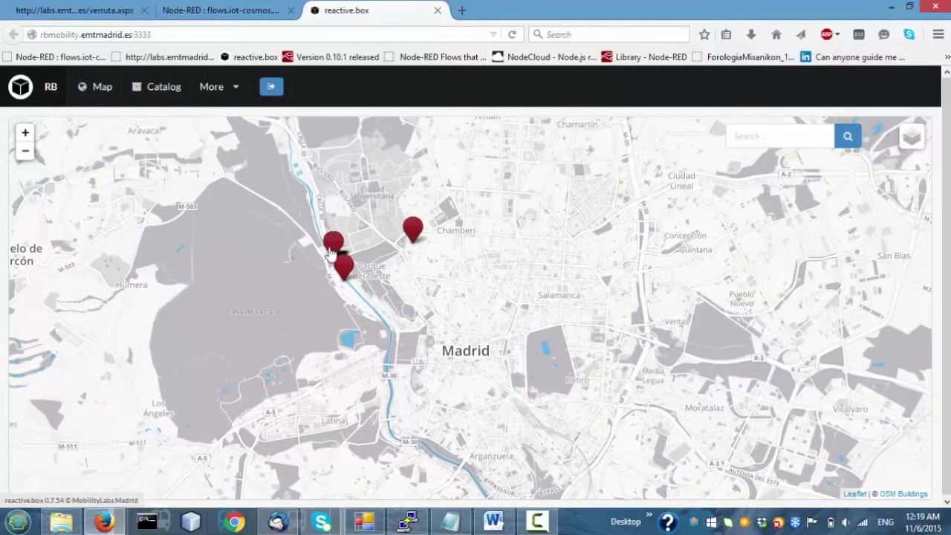
# Inspect the textAlarm and instant fields of an alarm marker near Parque del Oeste, and close its object details
pyautogui.click(332, 252)
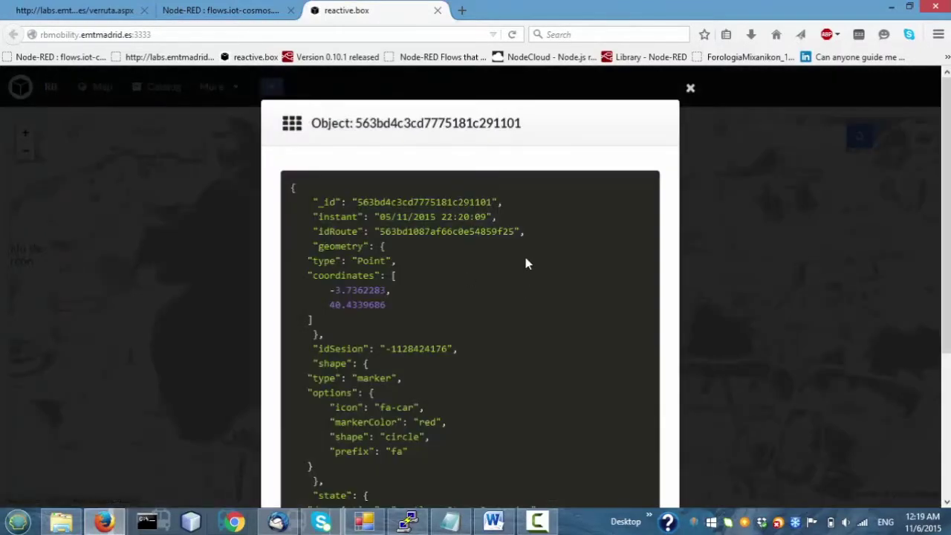
pyautogui.scroll(-5, 526, 263)
pyautogui.moveTo(391, 417); pyautogui.dragTo(563, 418)
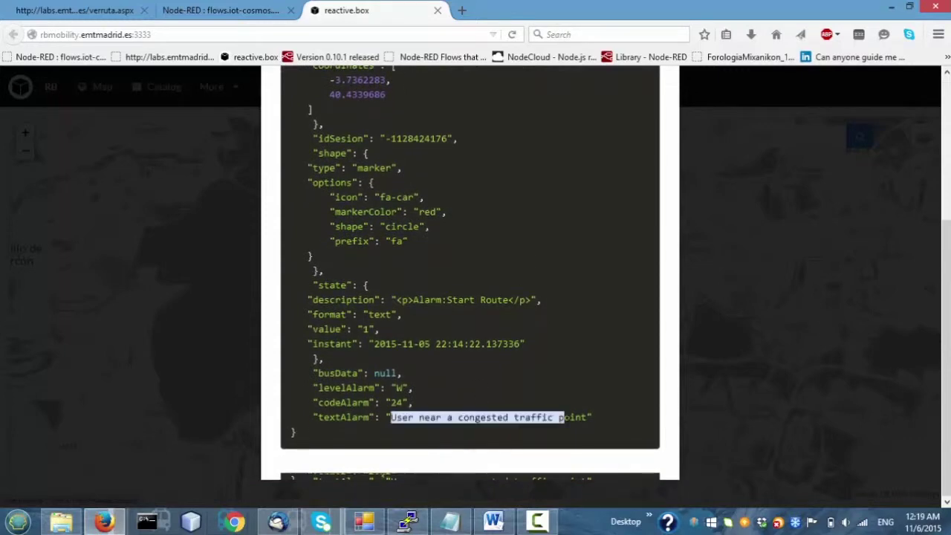
pyautogui.moveTo(476, 214); pyautogui.dragTo(475, 230)
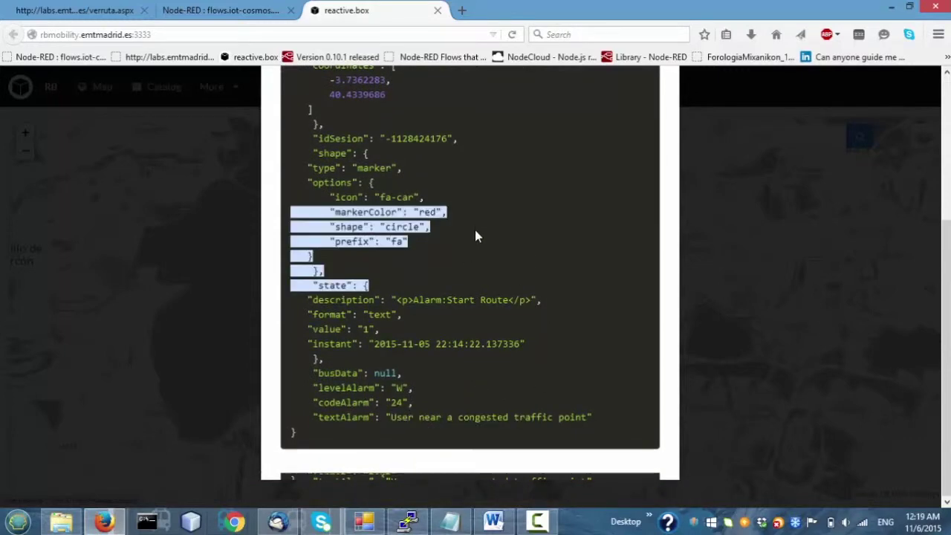
pyautogui.scroll(5, 475, 230)
pyautogui.moveTo(375, 185); pyautogui.dragTo(492, 185)
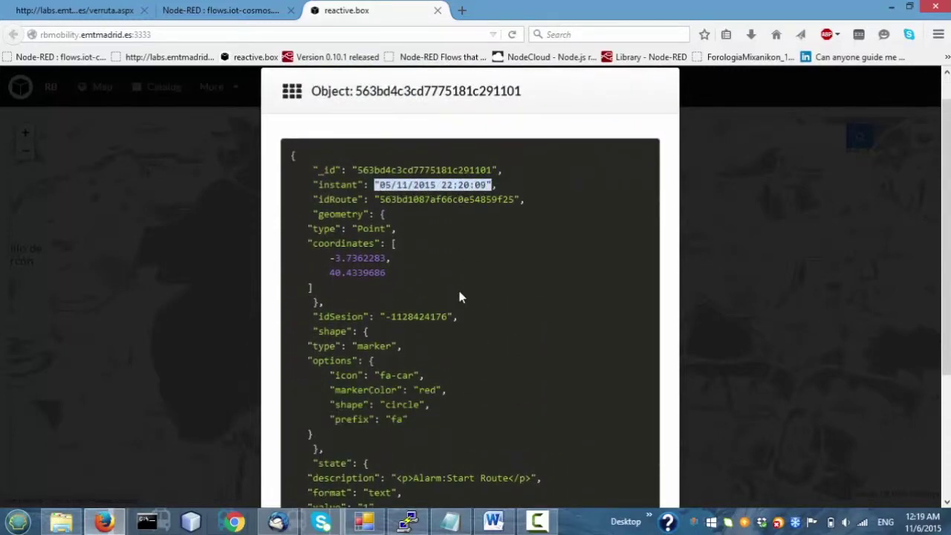
pyautogui.click(687, 93)
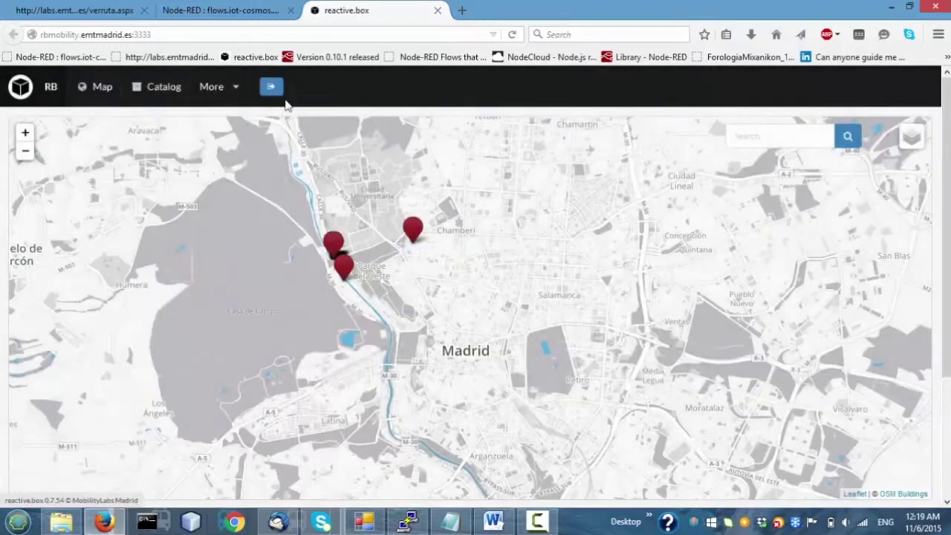
# Return to the Madrid app flow in Node-RED and bring up the PuTTY log to check the latest messages
pyautogui.hotkey('ctrl', 'pageup')
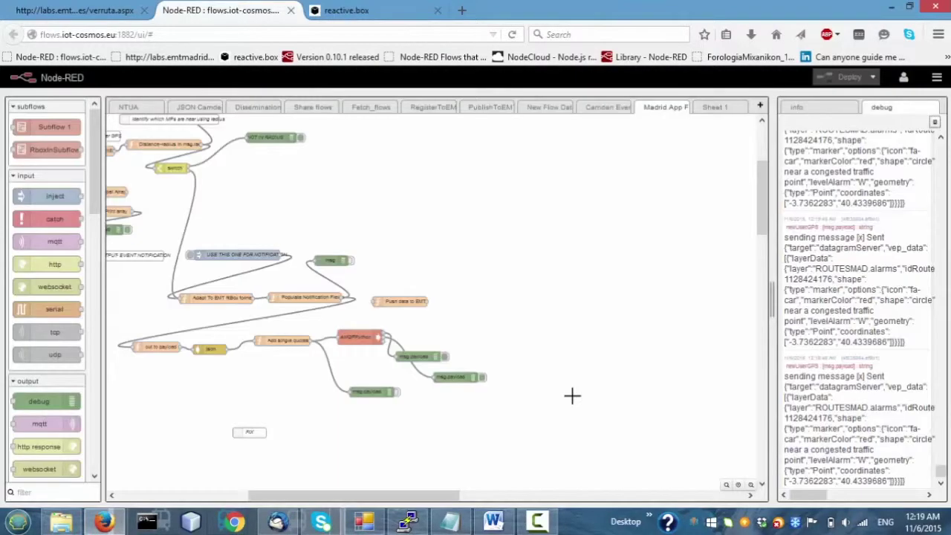
pyautogui.click(407, 520)
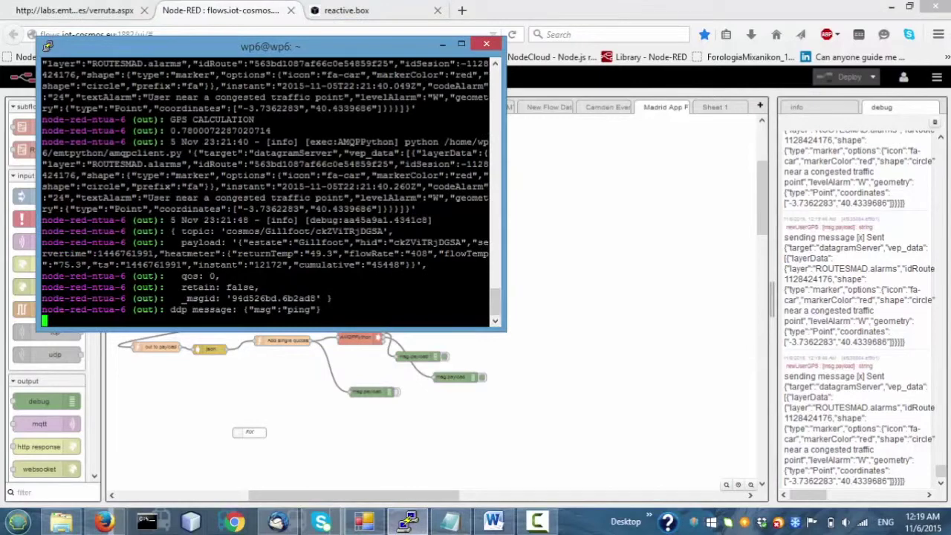